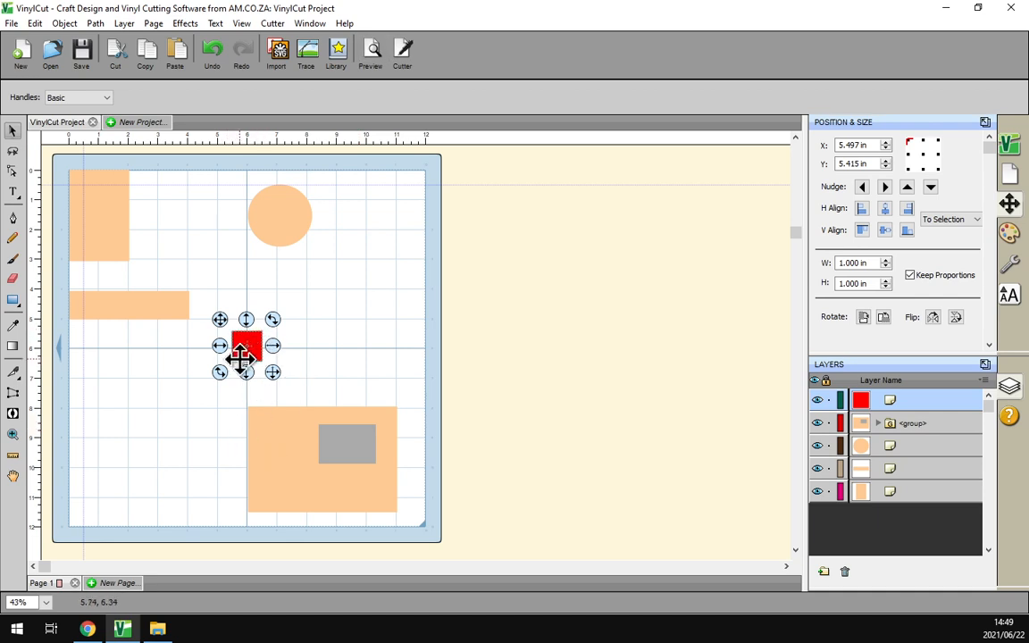
Nudge the red square to about Y 5.391 in and turn on snapping to the grid
mouse_move(248, 345)
left_mouse_down()
mouse_move(239, 375)
mouse_move(260, 338)
mouse_move(225, 299)
mouse_move(131, 305)
mouse_move(94, 188)
mouse_move(299, 205)
mouse_move(367, 363)
mouse_move(294, 496)
mouse_move(273, 499)
mouse_move(419, 508)
mouse_move(390, 413)
mouse_move(324, 408)
mouse_move(268, 347)
mouse_move(271, 405)
mouse_move(265, 335)
mouse_move(247, 343)
left_mouse_up()
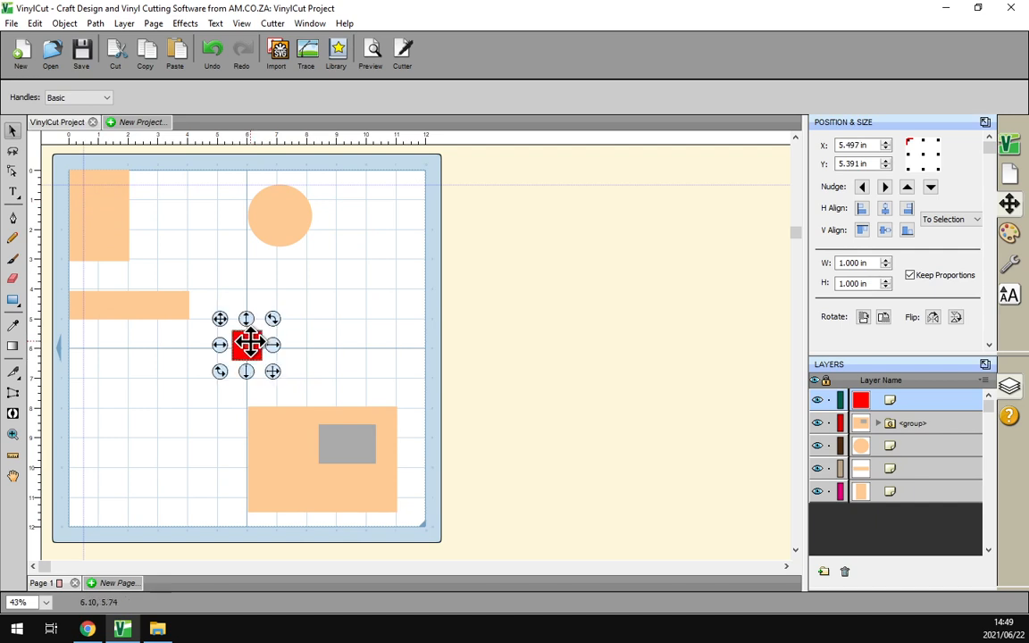
left_click(241, 23)
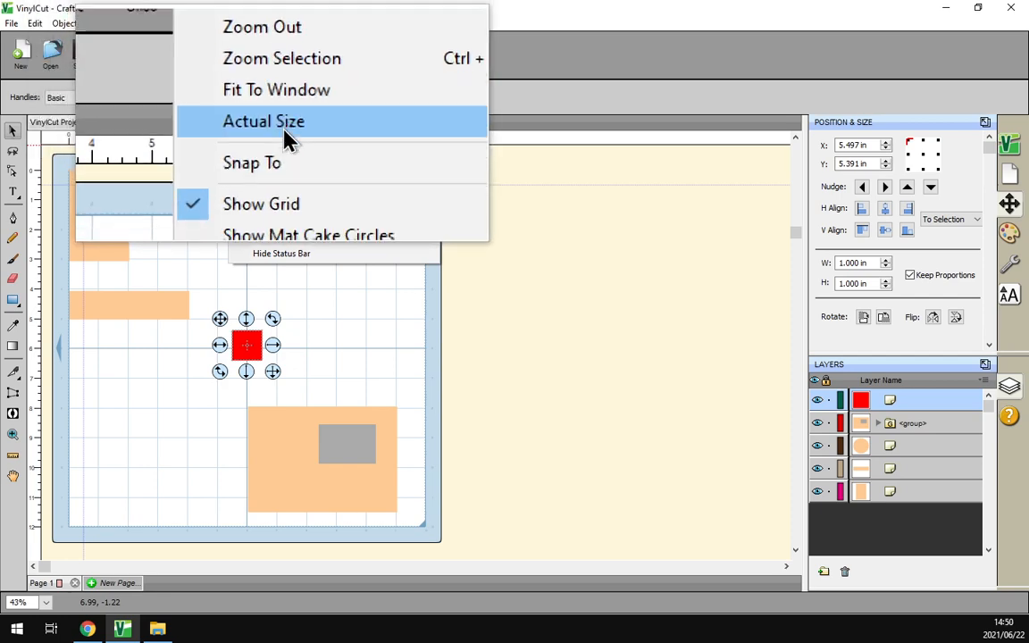
mouse_move(287, 161)
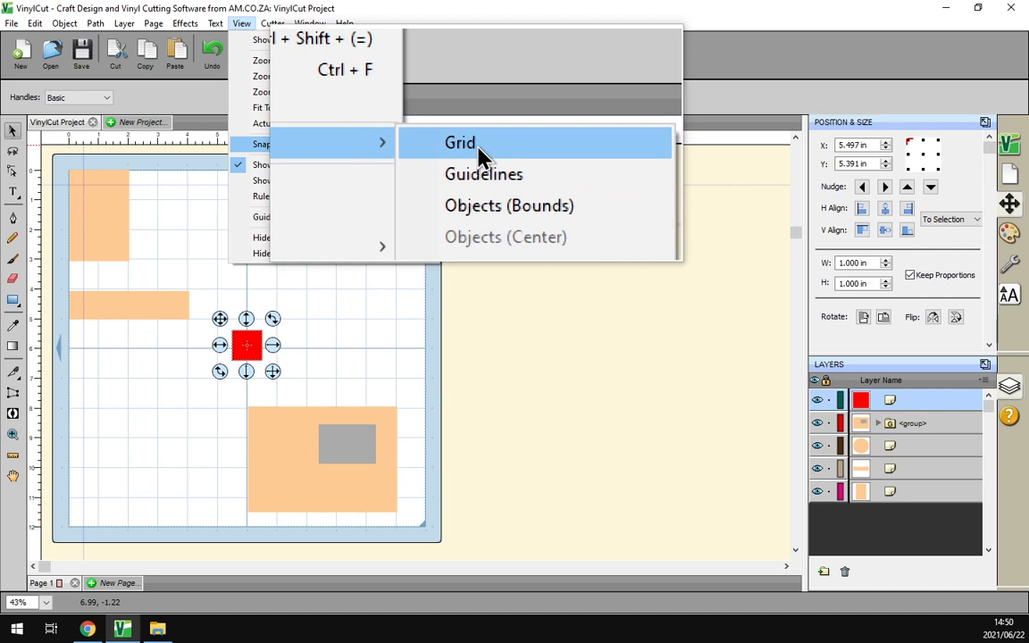
left_click(478, 154)
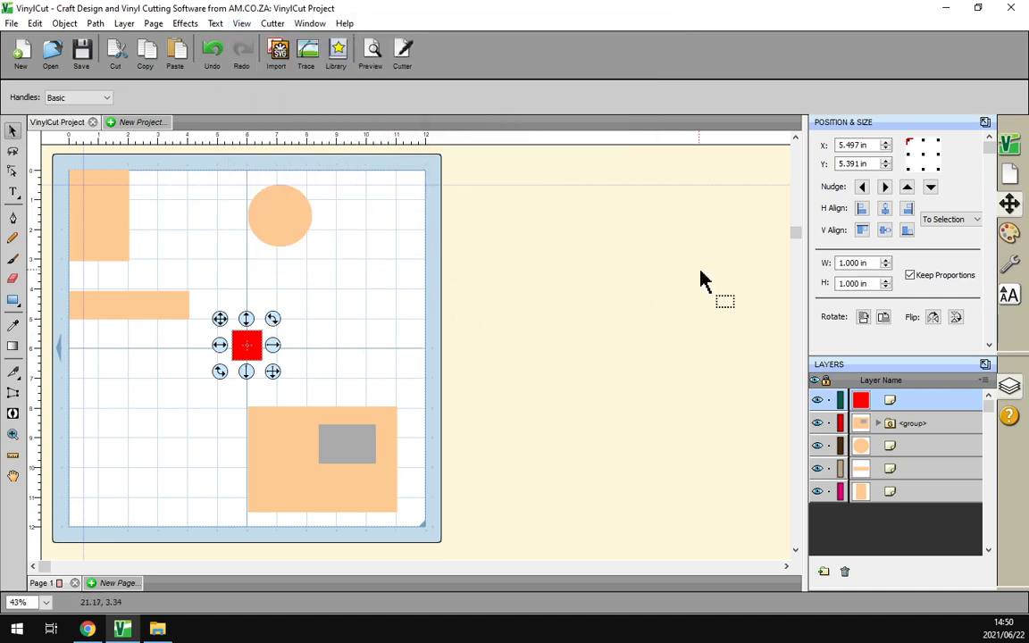
Open the document settings, hide the grid and show it again
left_click(1011, 177)
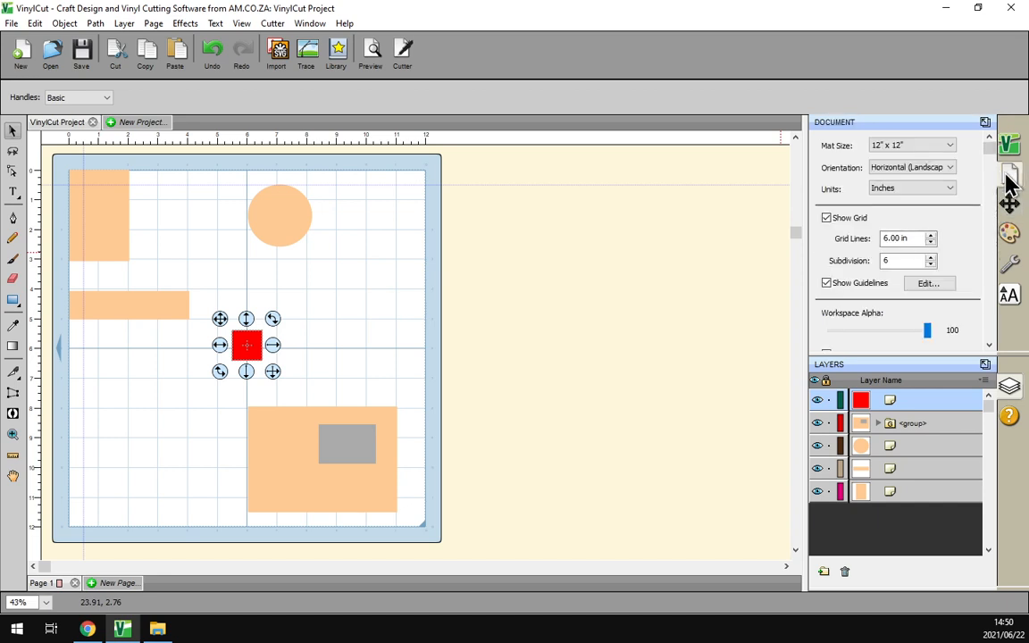
left_click(827, 219)
left_click(827, 219)
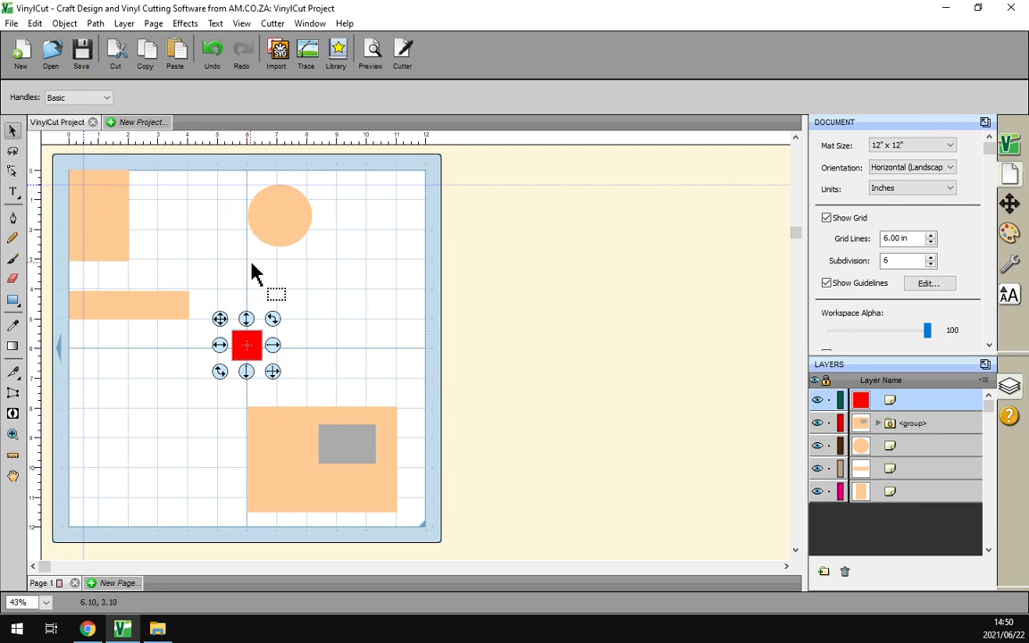
Move the red square into the grid cell between 10 and 11 in across and 5 and 6 in down
mouse_move(246, 335)
left_mouse_down()
mouse_move(218, 192)
mouse_move(214, 220)
mouse_move(168, 214)
mouse_move(124, 291)
mouse_move(92, 253)
mouse_move(160, 380)
mouse_move(246, 349)
left_mouse_up()
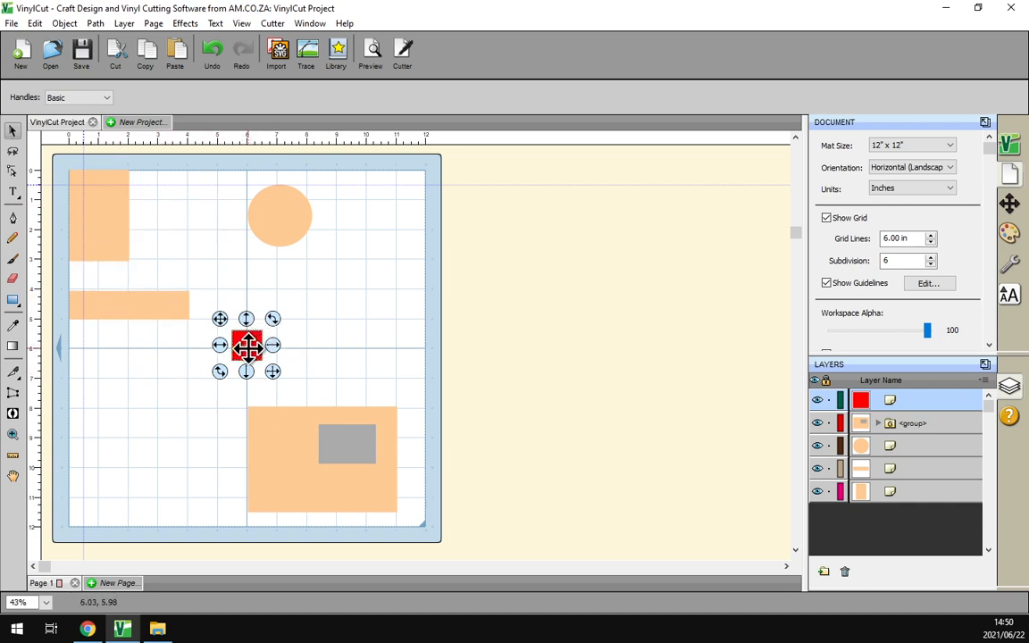
left_click(241, 23)
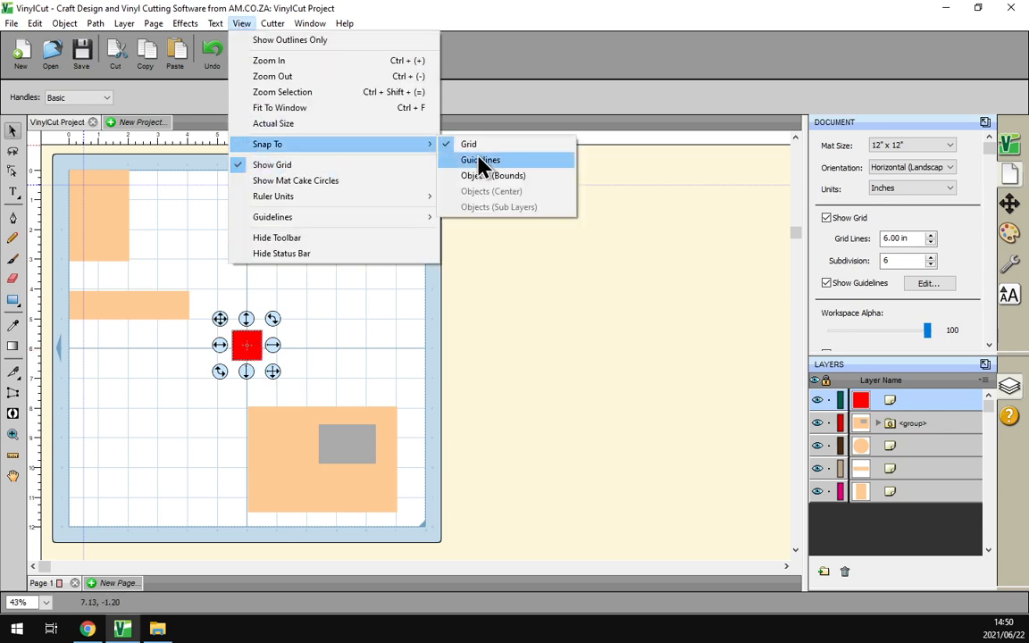
left_click(482, 167)
left_click_drag(249, 340, 380, 300)
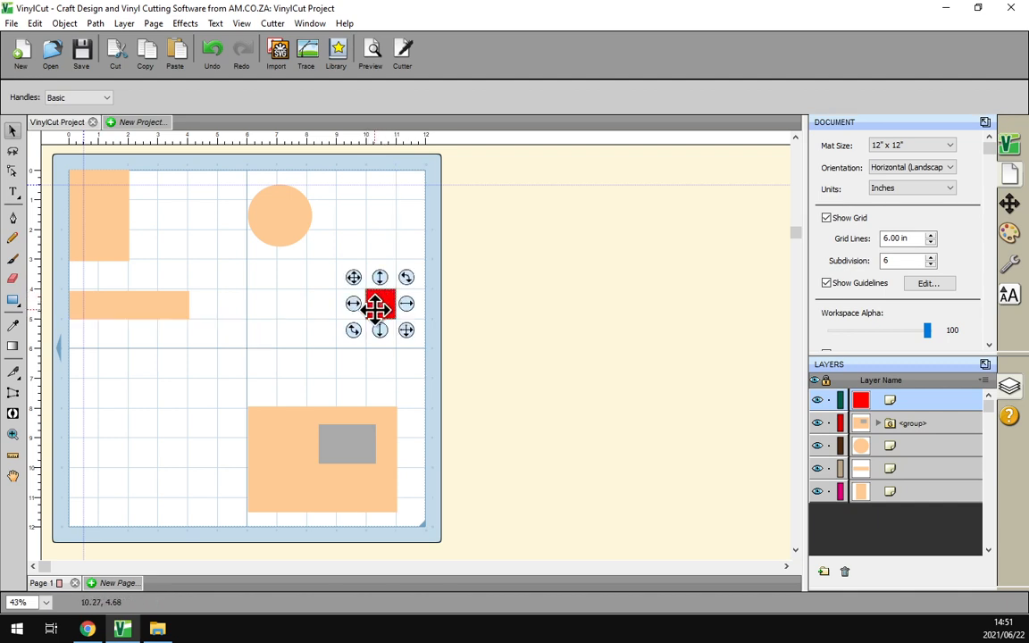
left_click_drag(379, 307, 380, 334)
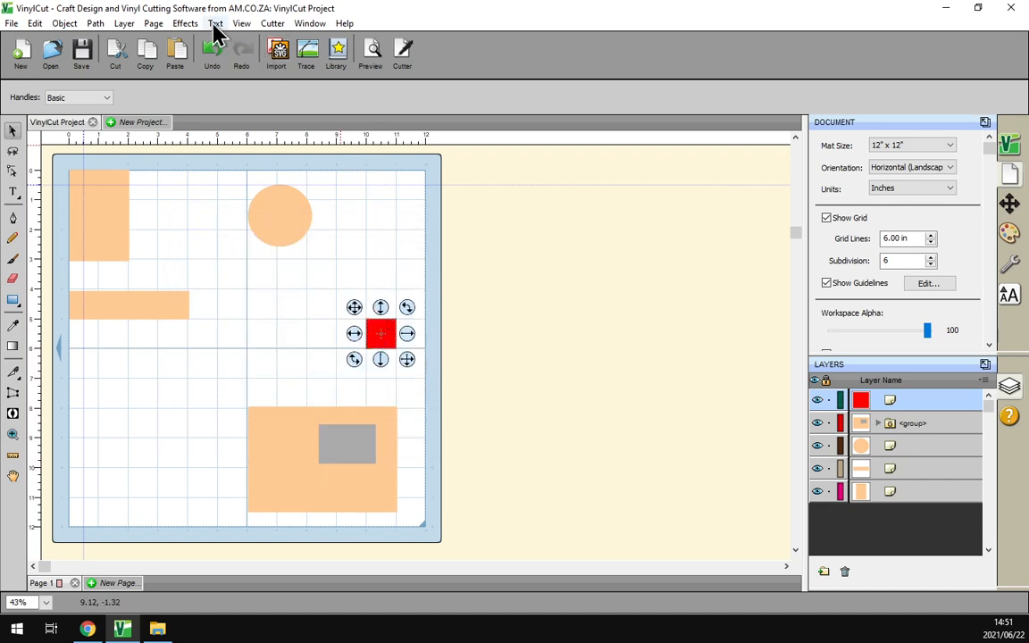
Turn off snapping to the grid and turn on snapping to guidelines
left_click(215, 27)
mouse_move(241, 29)
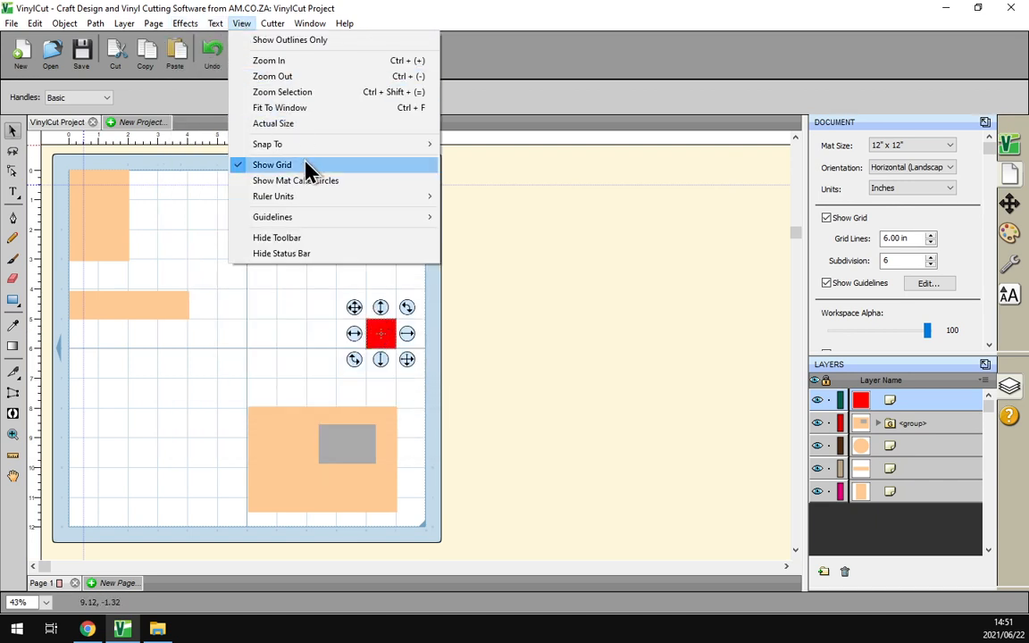
mouse_move(395, 148)
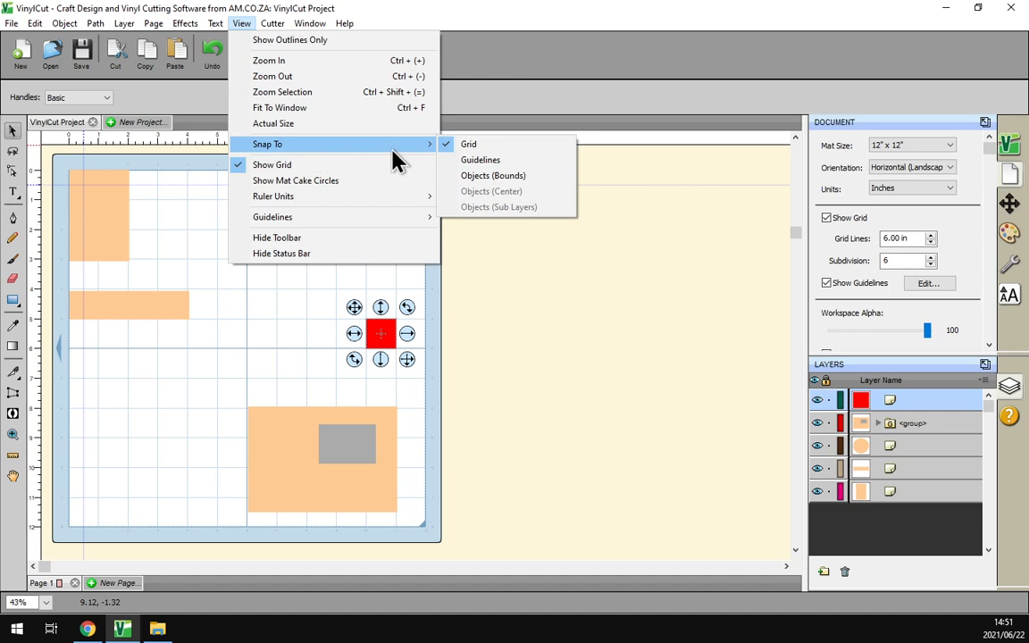
left_click(467, 146)
left_click(242, 23)
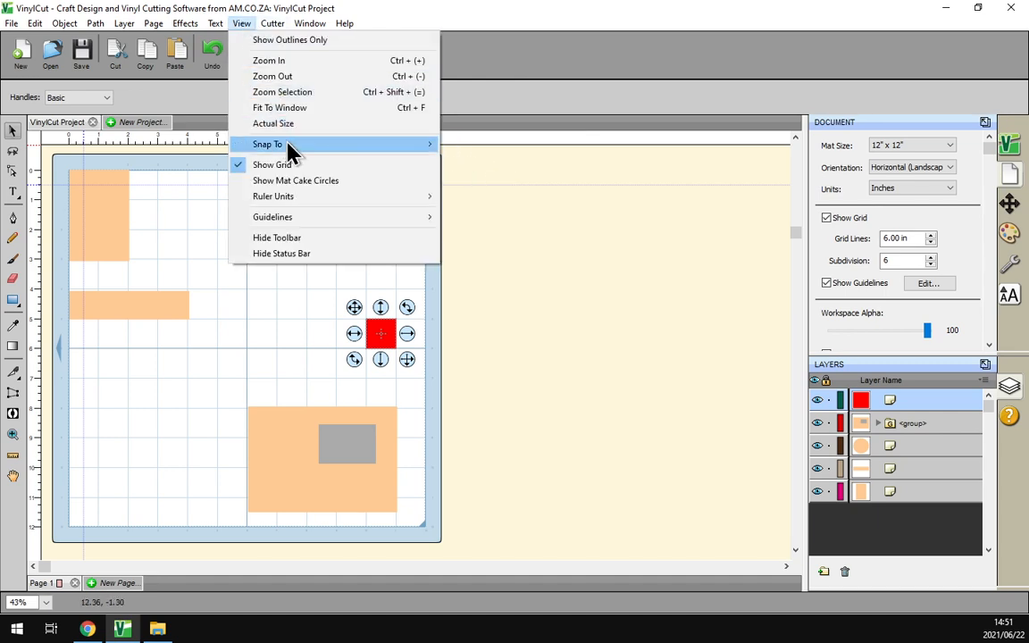
mouse_move(291, 150)
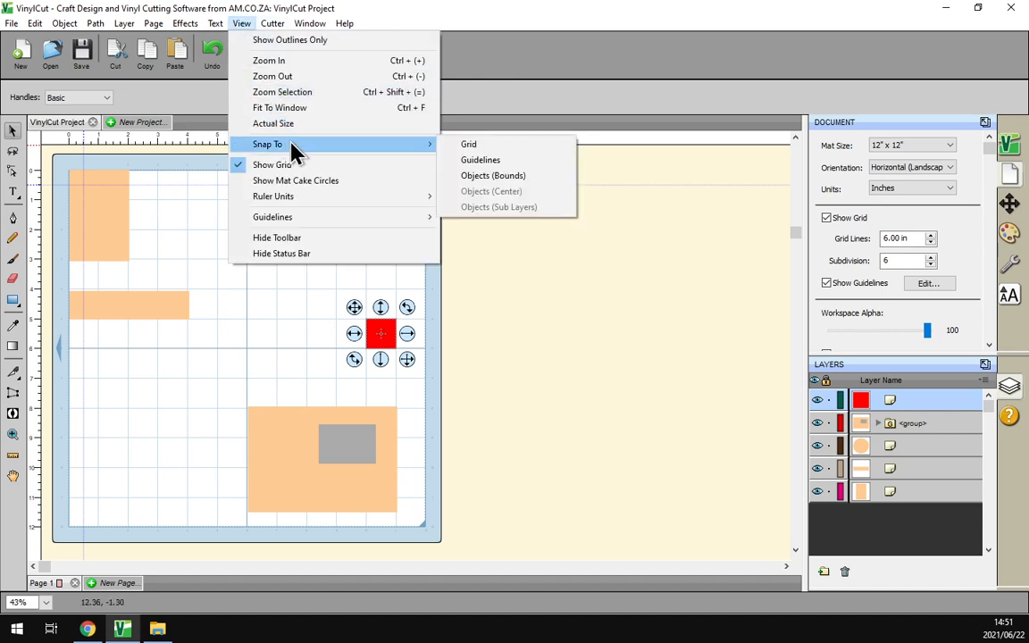
left_click(473, 162)
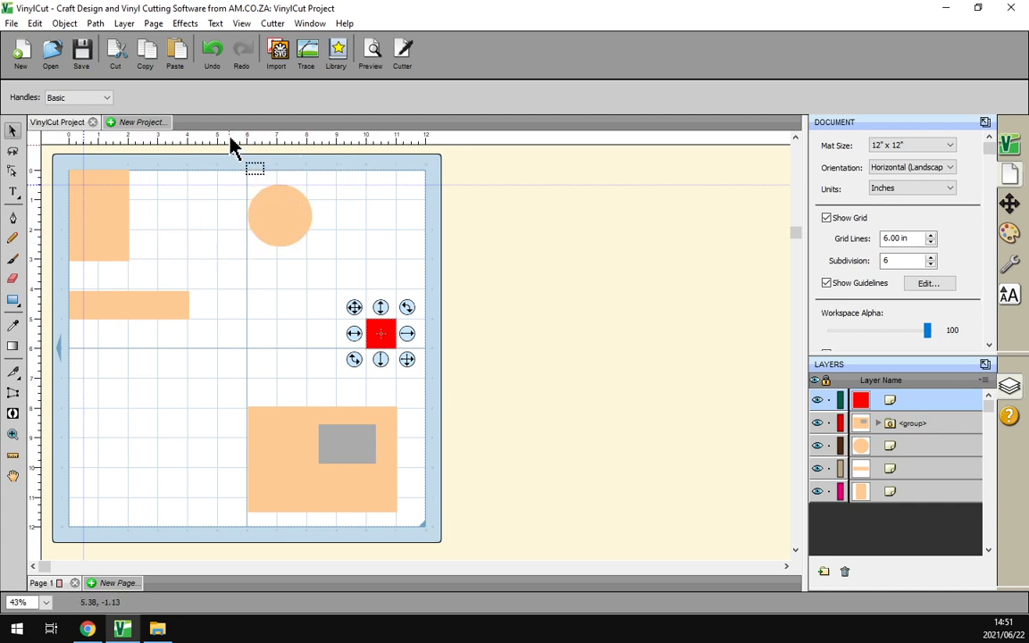
Add a horizontal guideline at about 4.1 in and a vertical one at about 5.7 in, and move the red square to X 4.656, Y 3.968 in
left_click_drag(231, 147, 238, 294)
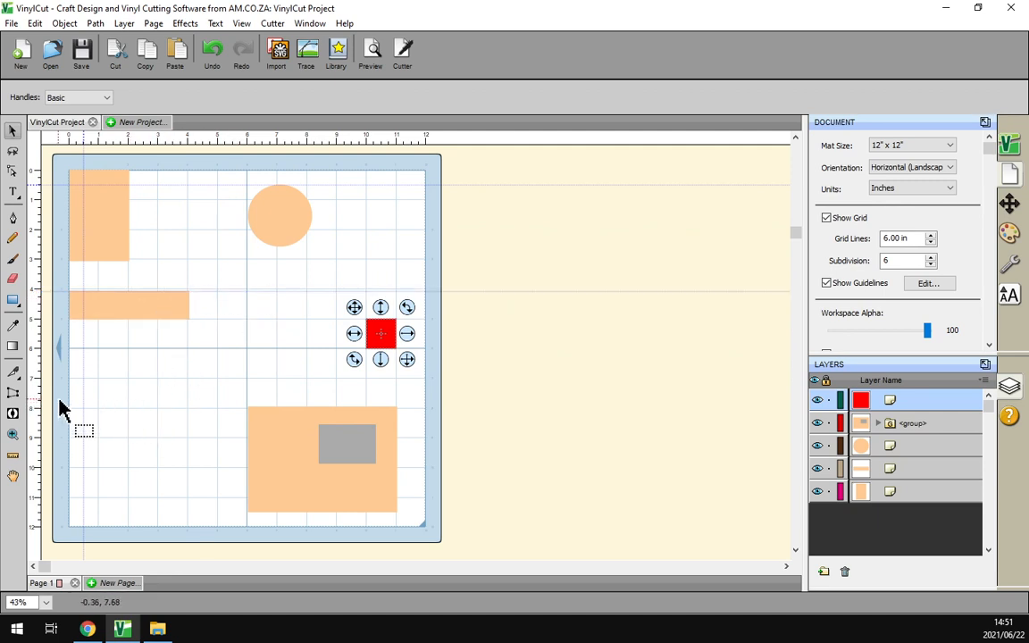
left_click_drag(60, 402, 241, 386)
left_click_drag(381, 332, 222, 302)
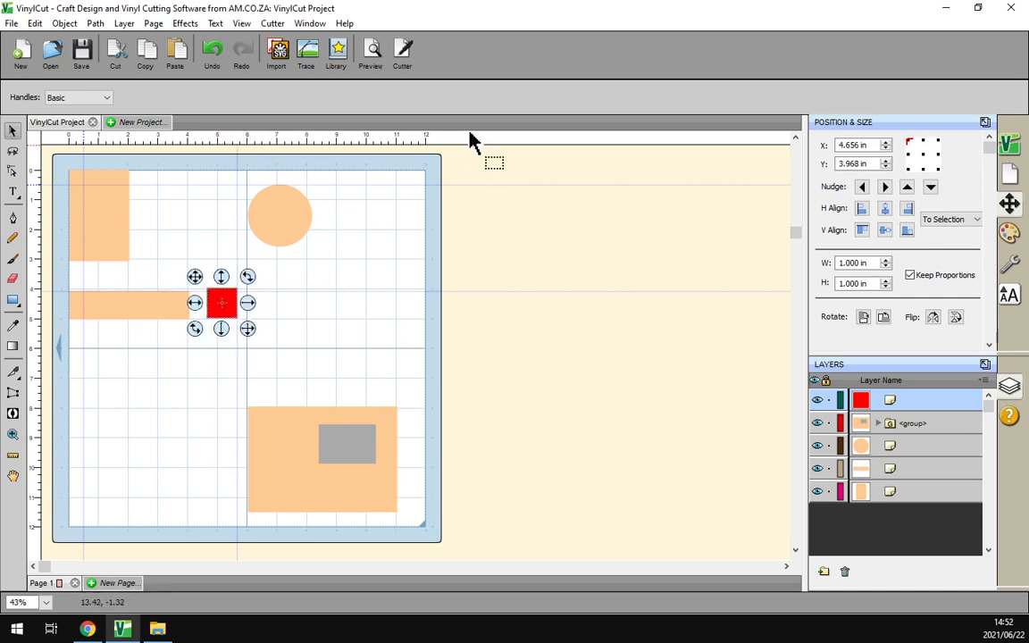
Turn off snapping to guidelines and turn on snapping to object bounds
left_click(241, 23)
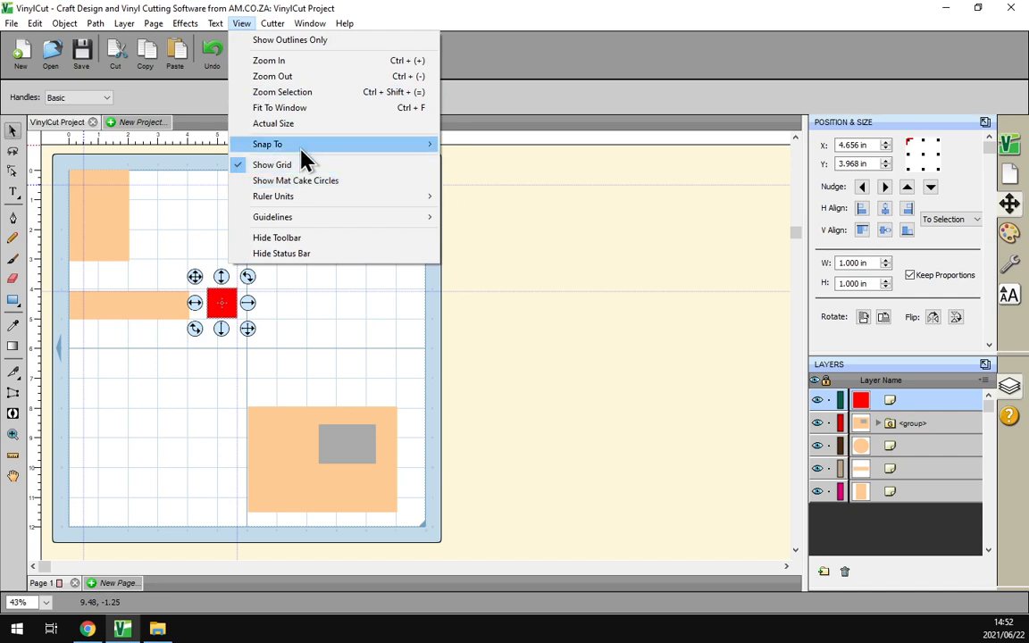
mouse_move(299, 145)
left_click(460, 170)
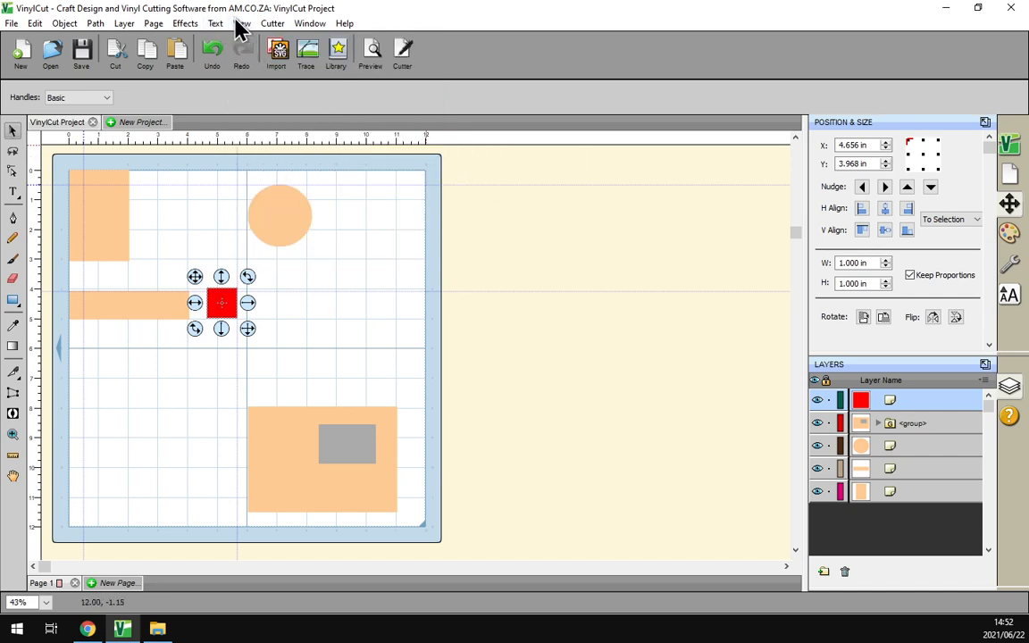
left_click(242, 25)
mouse_move(309, 148)
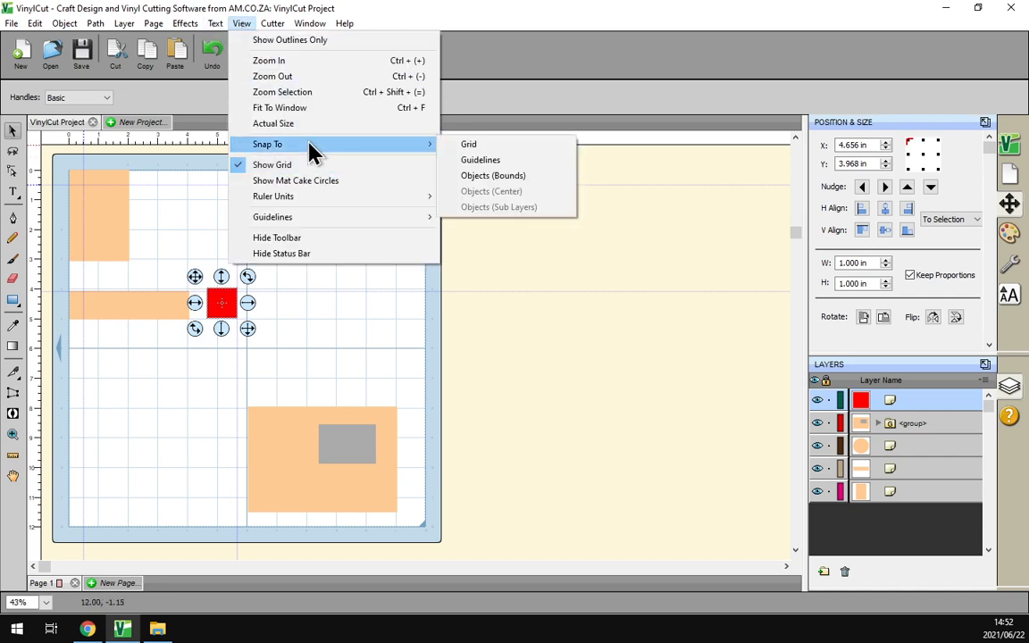
left_click(484, 177)
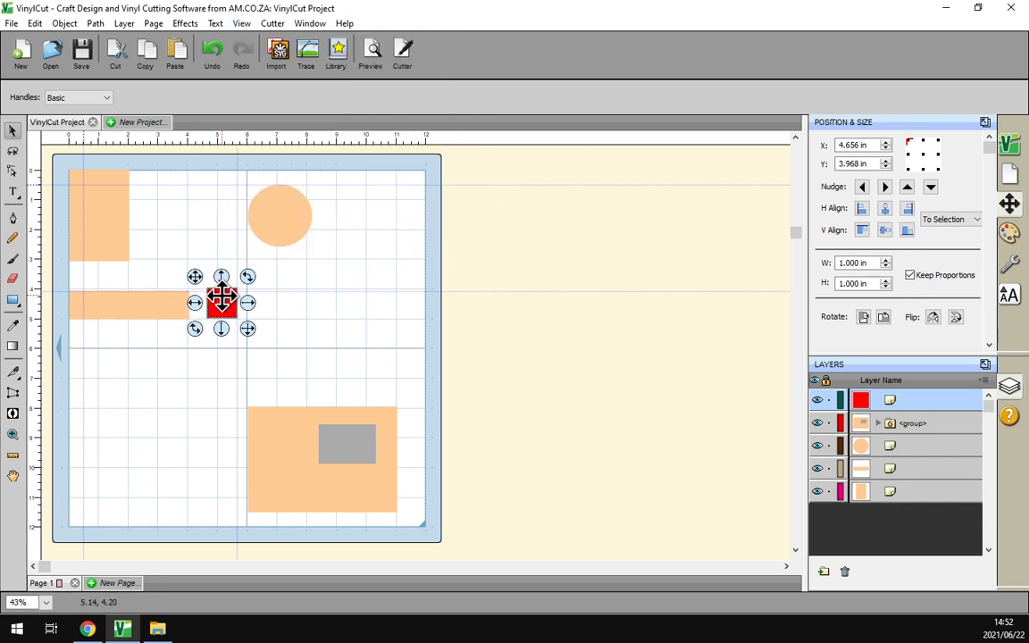
Snap the red square against the tall peach rectangle's lower right side, and move it away to about X 7.673, Y 4.655 in
left_click_drag(221, 295, 149, 236)
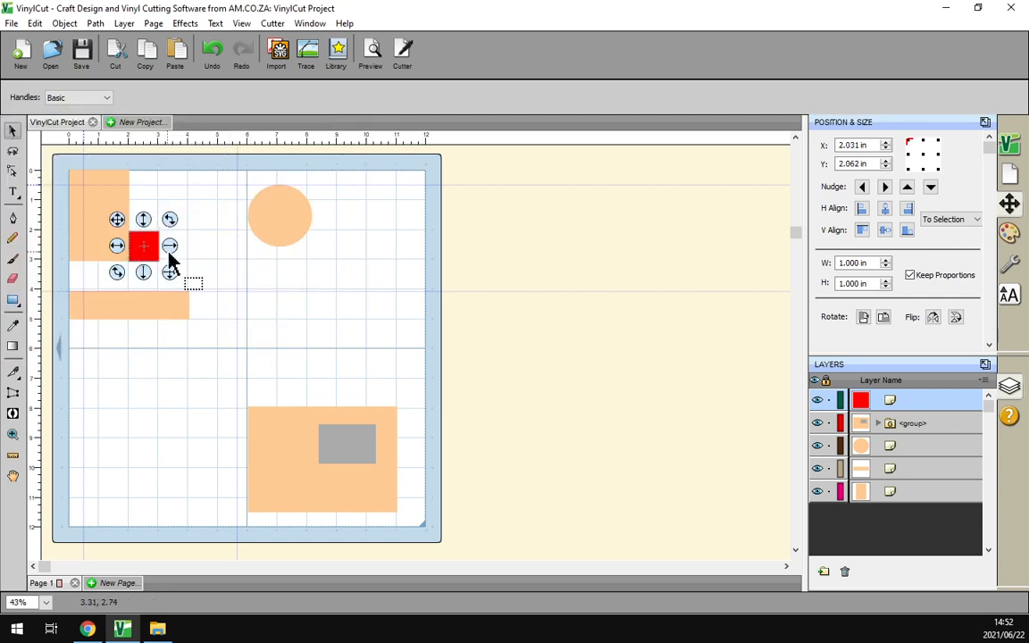
left_click_drag(148, 237, 314, 314)
Turn on snapping to object centers in addition to object bounds
left_click(219, 25)
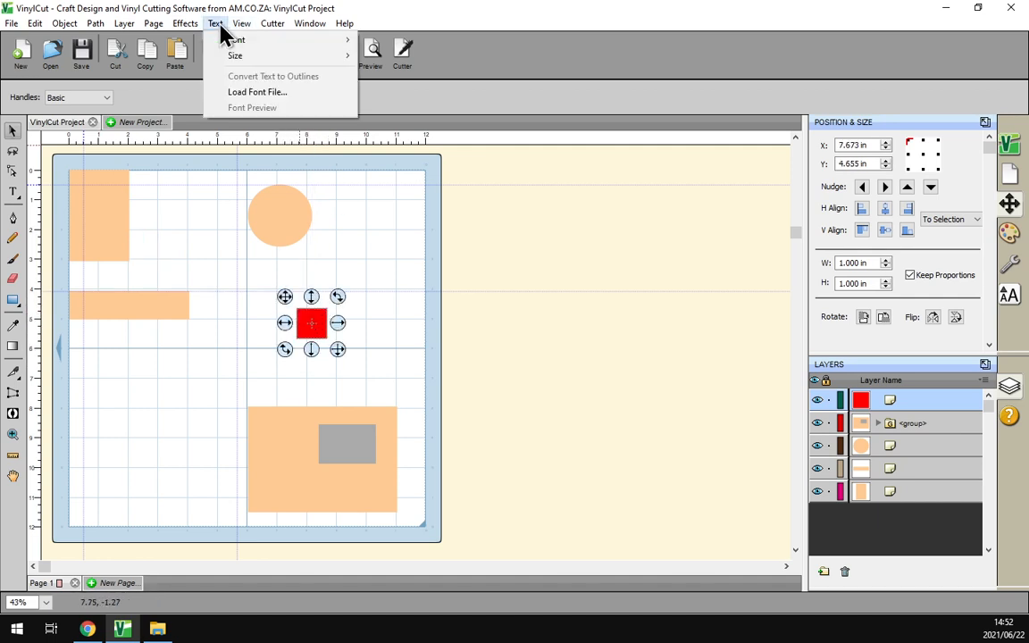
mouse_move(242, 25)
mouse_move(300, 152)
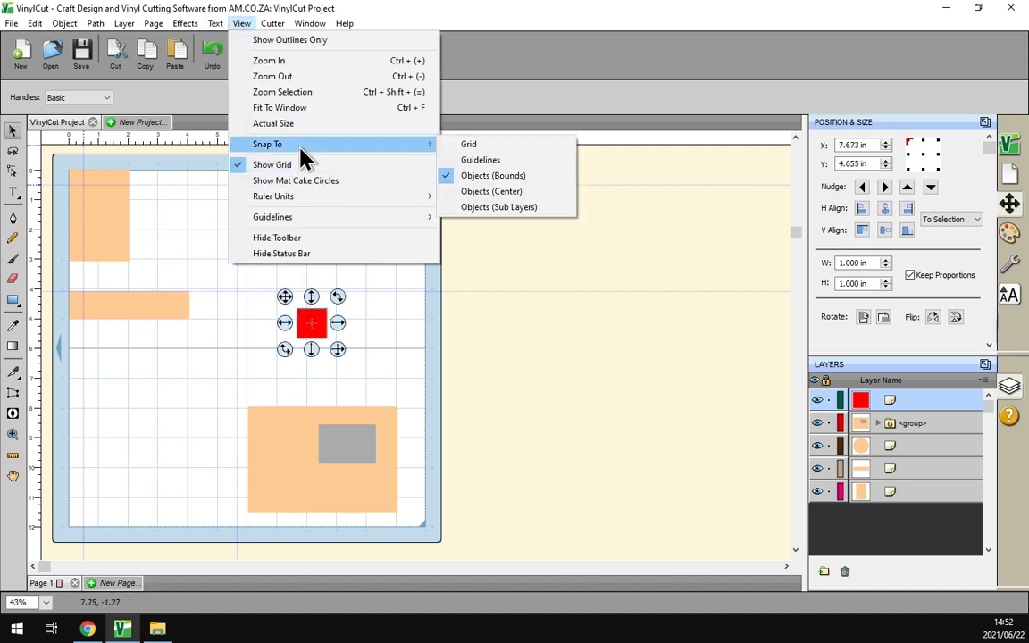
left_click(514, 191)
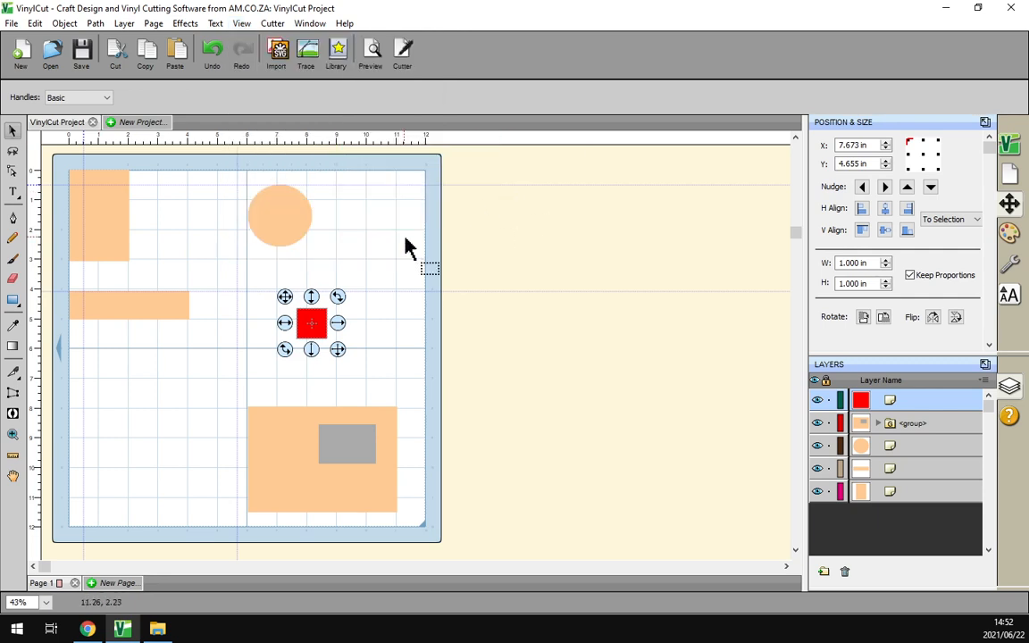
Center the red square on the peach circle, and move it back out to about X 6.402, Y 4.542 in
left_click_drag(310, 319, 279, 214)
left_click(348, 277)
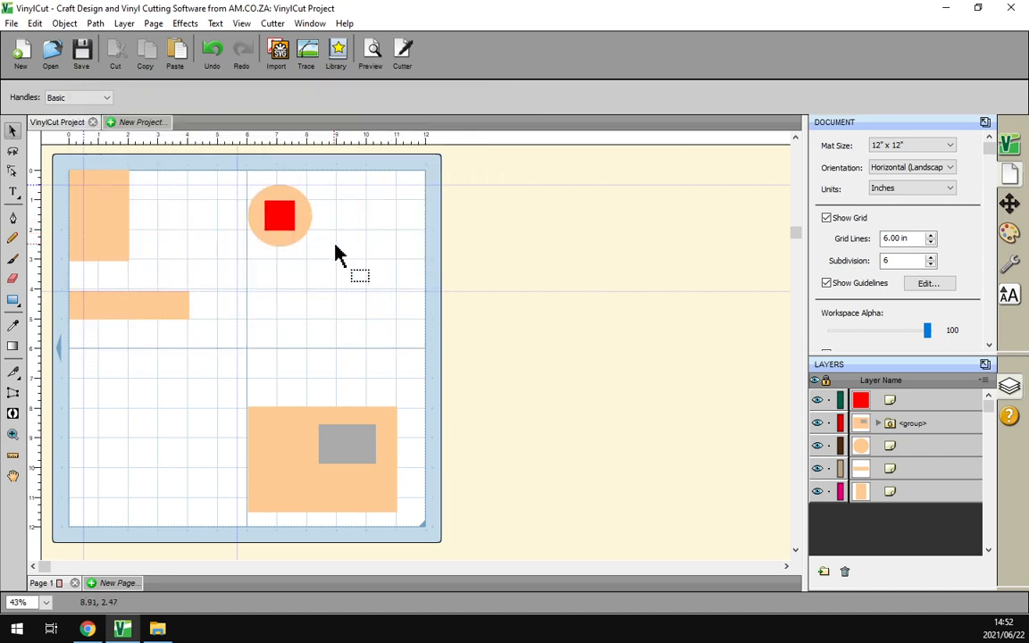
left_click_drag(280, 214, 276, 319)
Turn off snapping to object centers and turn on snapping to object sub layers
left_click(241, 23)
mouse_move(367, 146)
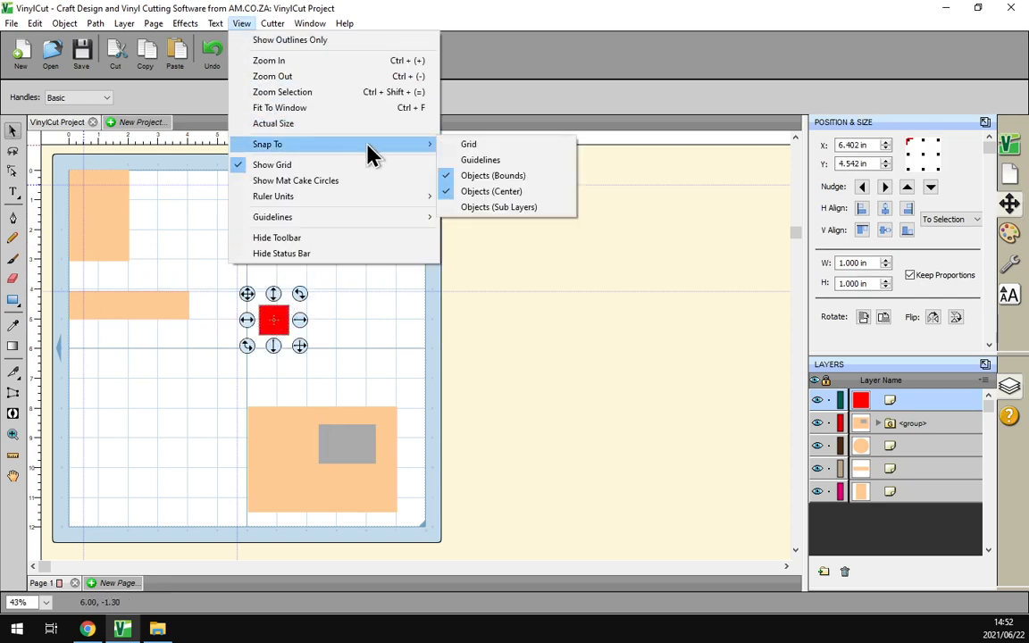
left_click(449, 191)
left_click(272, 25)
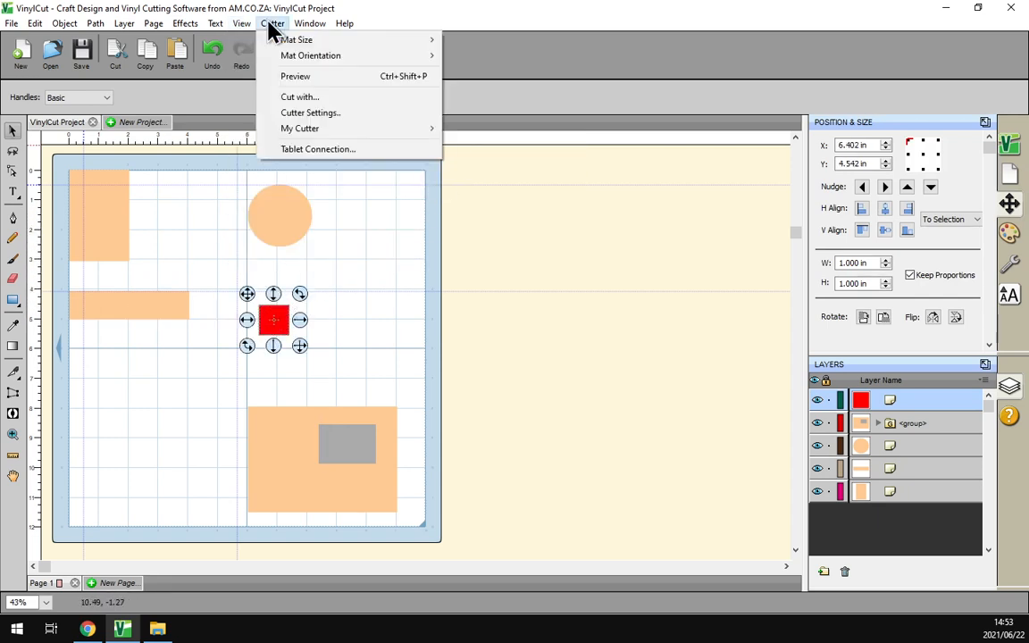
mouse_move(248, 30)
mouse_move(297, 147)
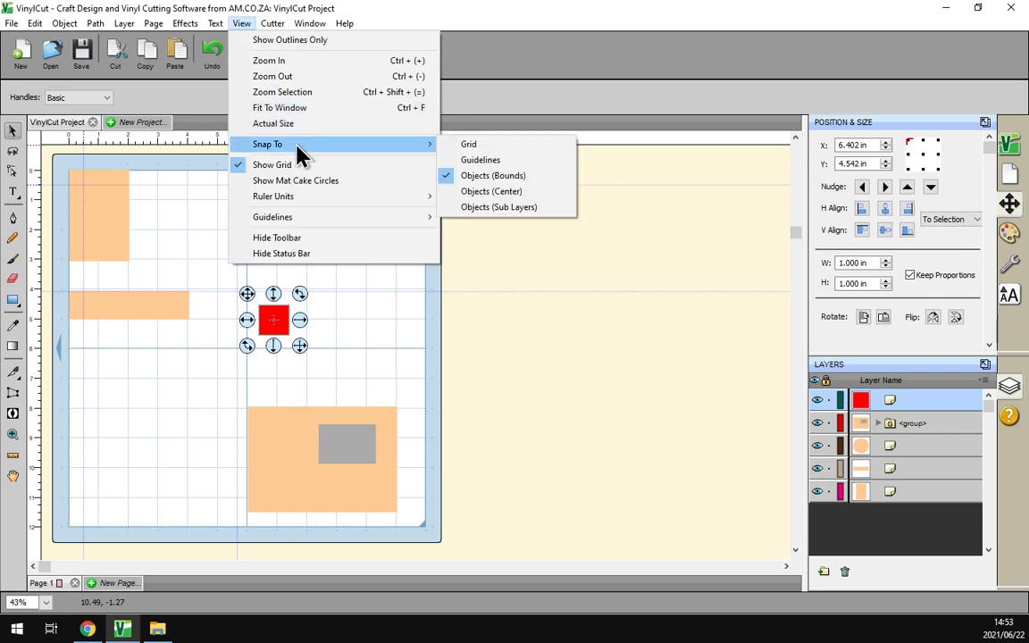
left_click(533, 219)
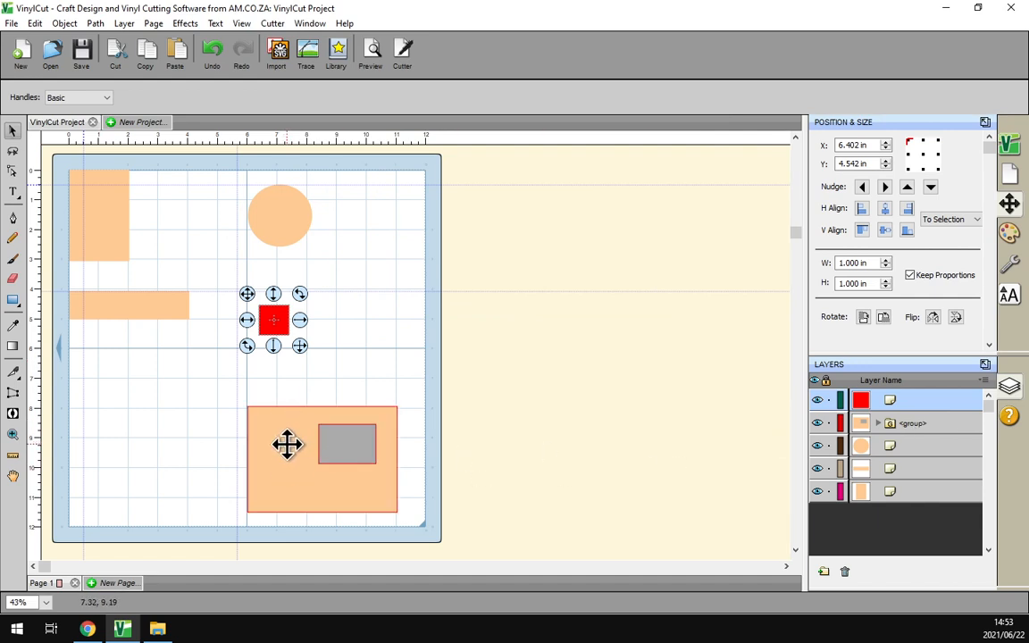
Examine the gray and peach rectangles inside the group layer, collapse the group and reselect the red square
left_click(879, 428)
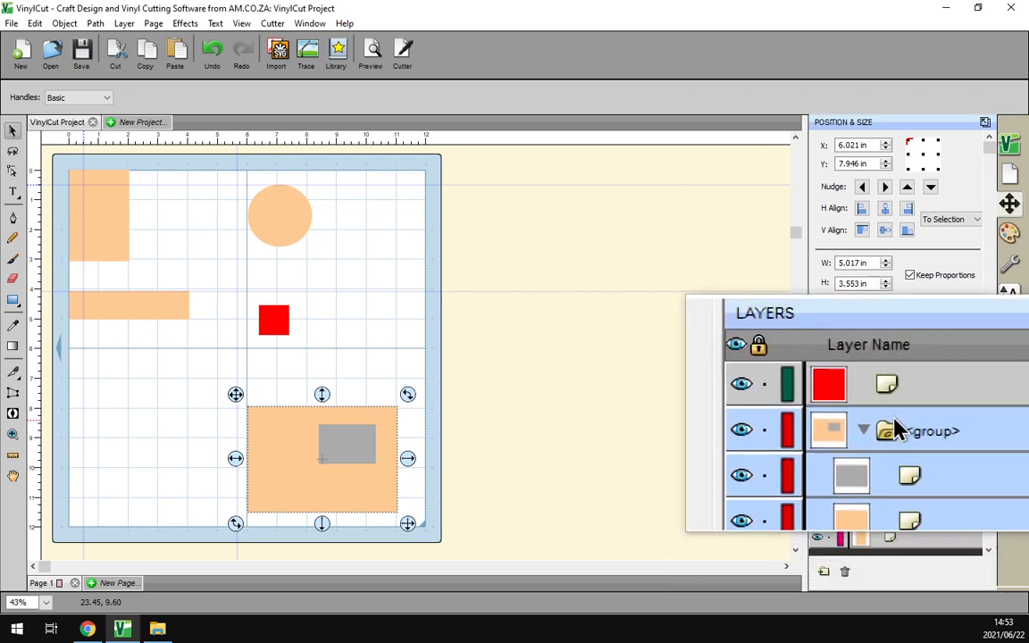
left_click(883, 452)
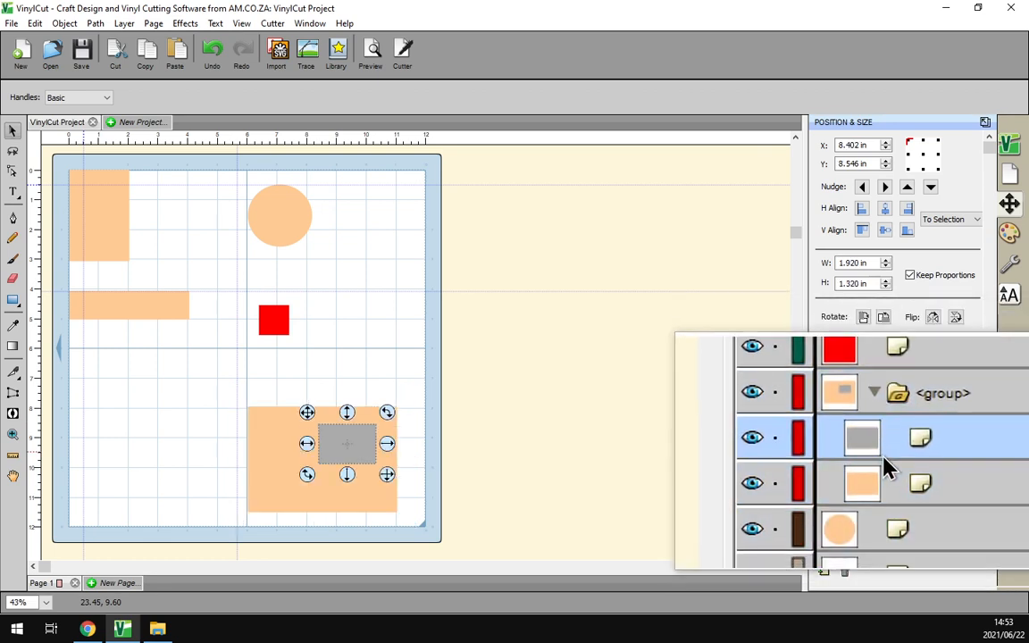
left_click(878, 480)
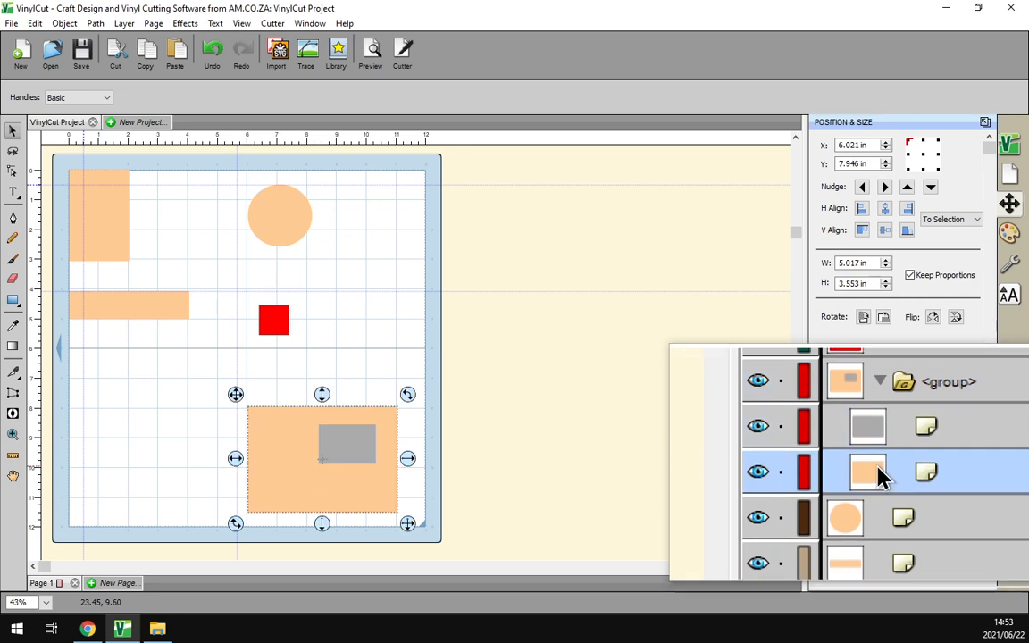
left_click(880, 429)
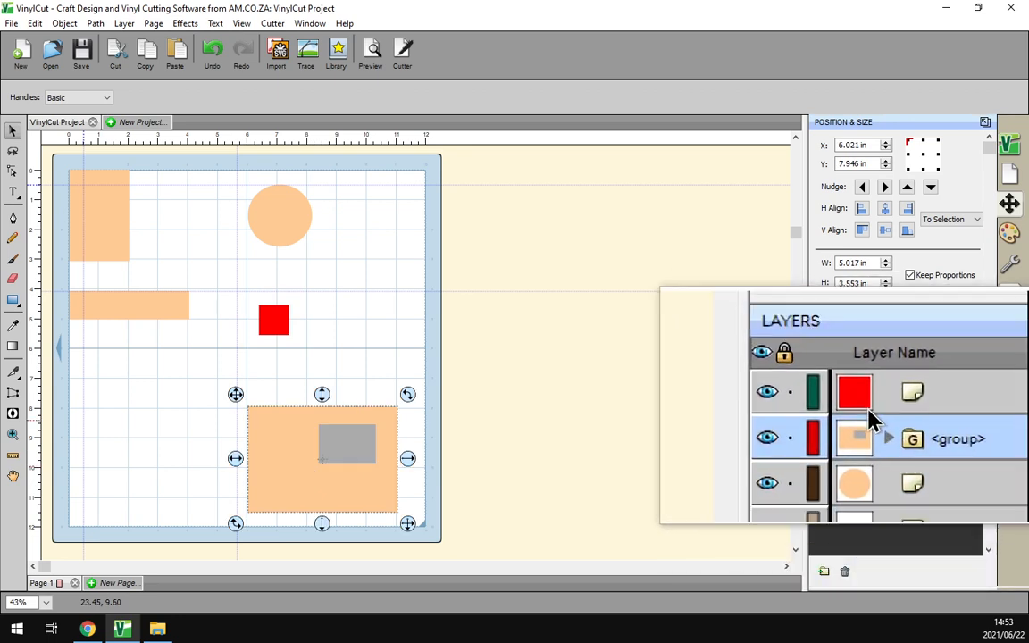
left_click(865, 408)
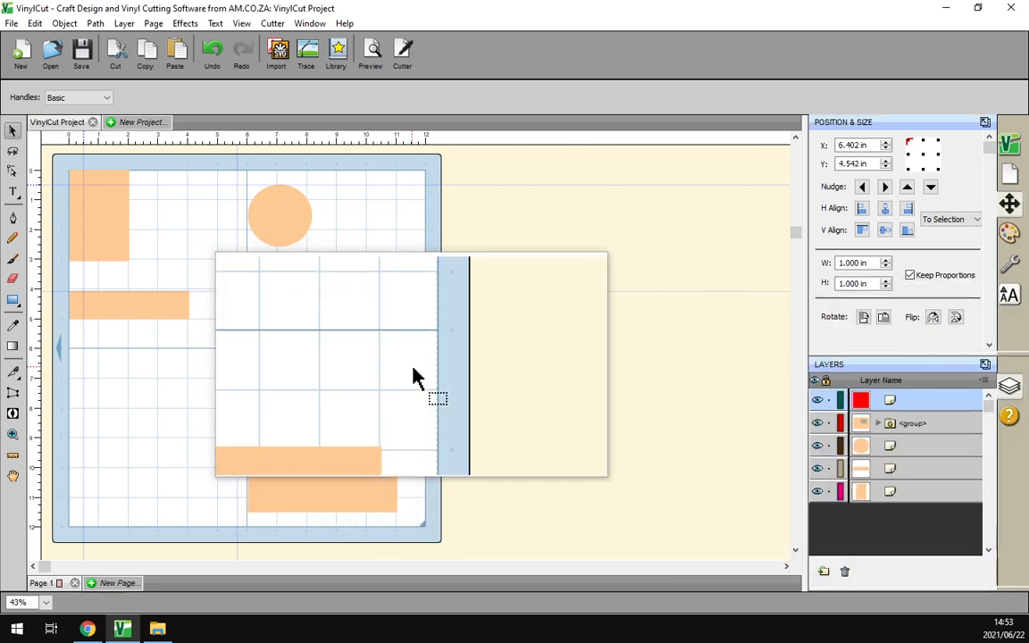
Move the red square onto the group to about X 6.954, Y 10.015 in, and turn off snapping to object sub layers
left_click_drag(278, 319, 294, 475)
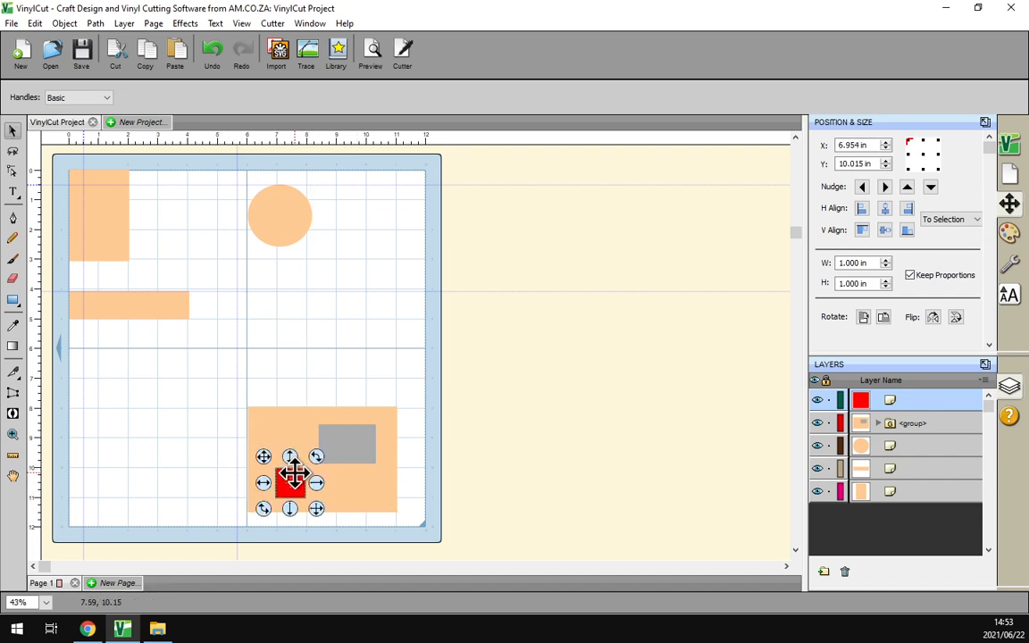
left_click(241, 24)
mouse_move(270, 133)
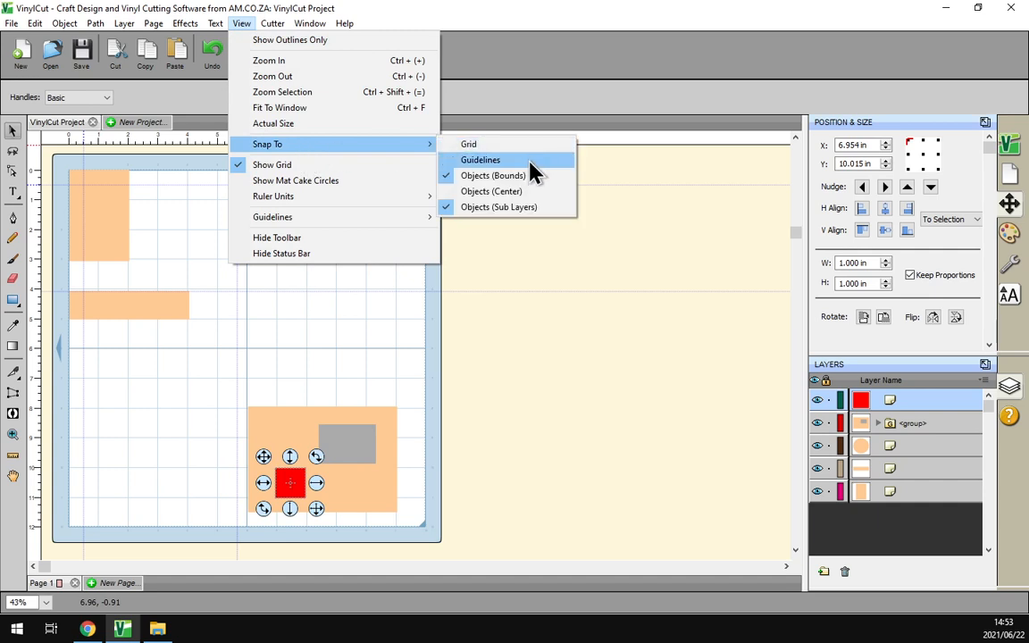
left_click(469, 207)
Move the red square to about X 7.962, Y 9.175 in, overlapping the gray rectangle's corner, and deselect it
left_click_drag(287, 483, 314, 467)
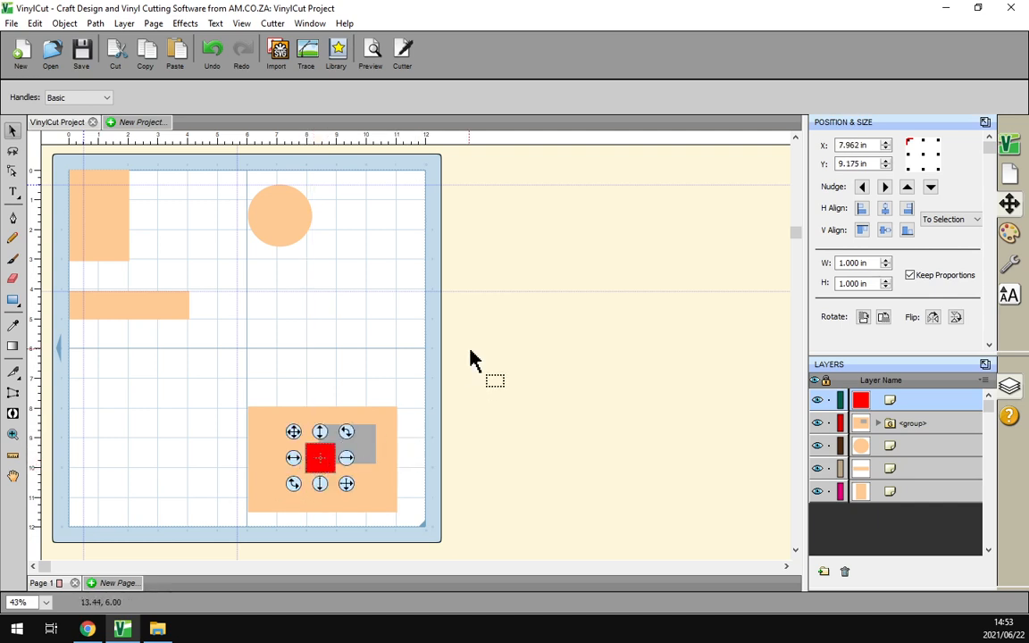
left_click(512, 377)
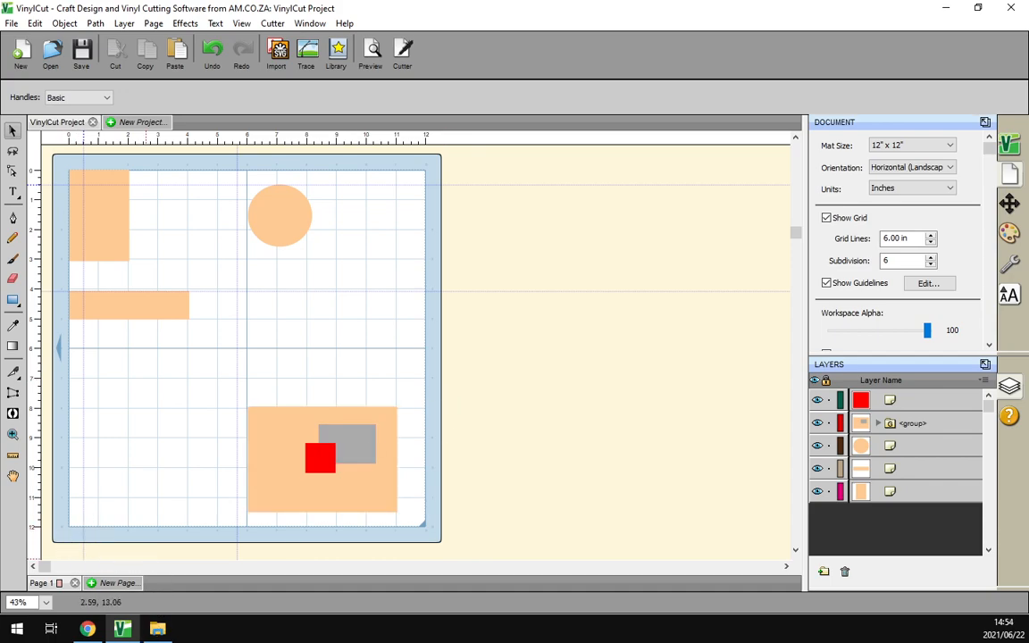
Switch to Chrome and look through the training videos on the softwaretraining.co.za home page
left_click(87, 628)
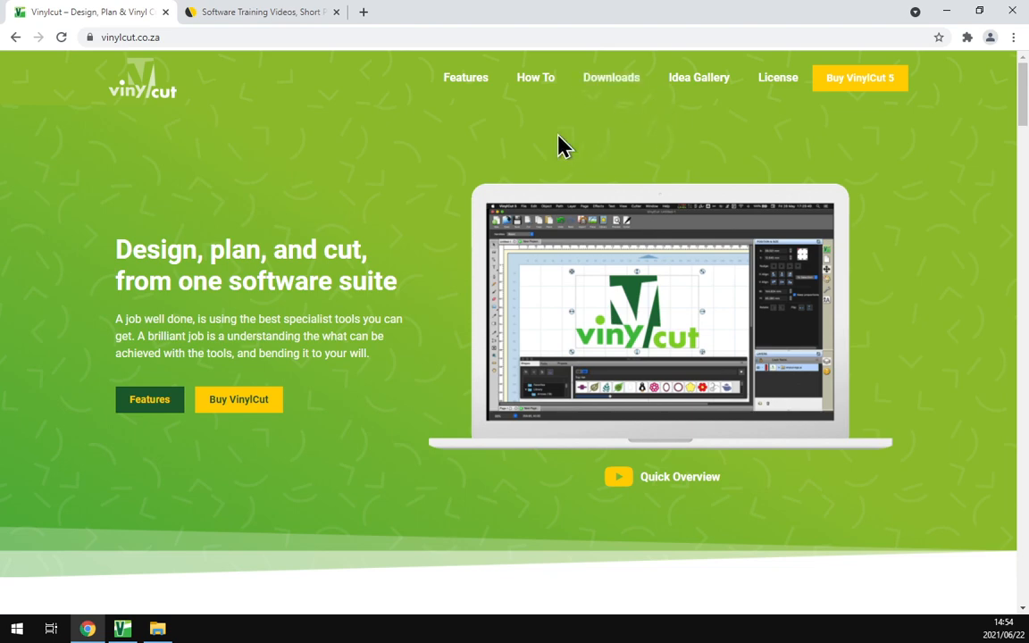
left_click(231, 14)
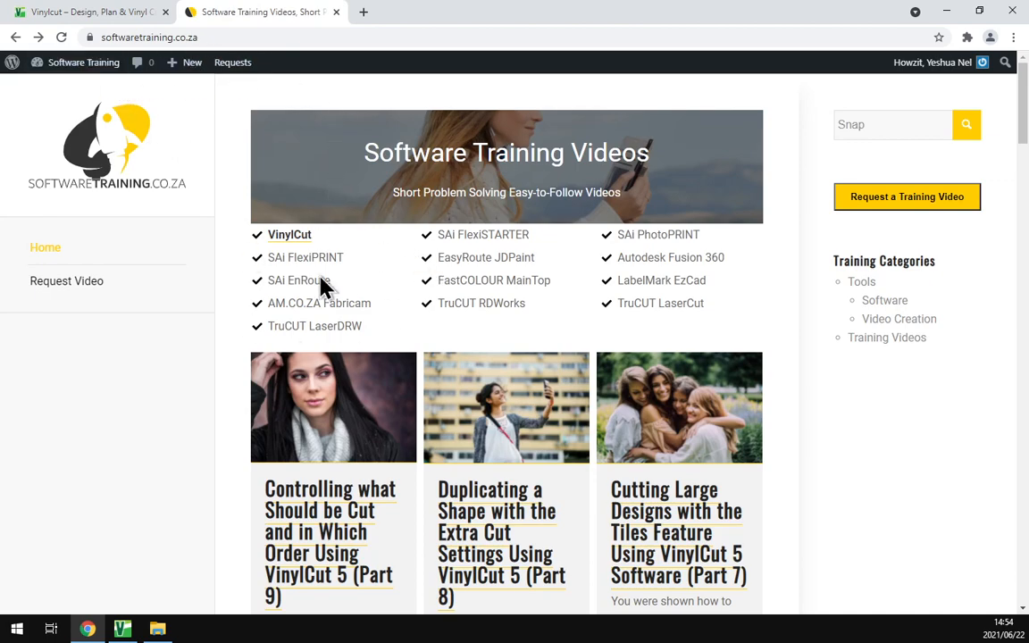
scroll(616, 444, "down", 5)
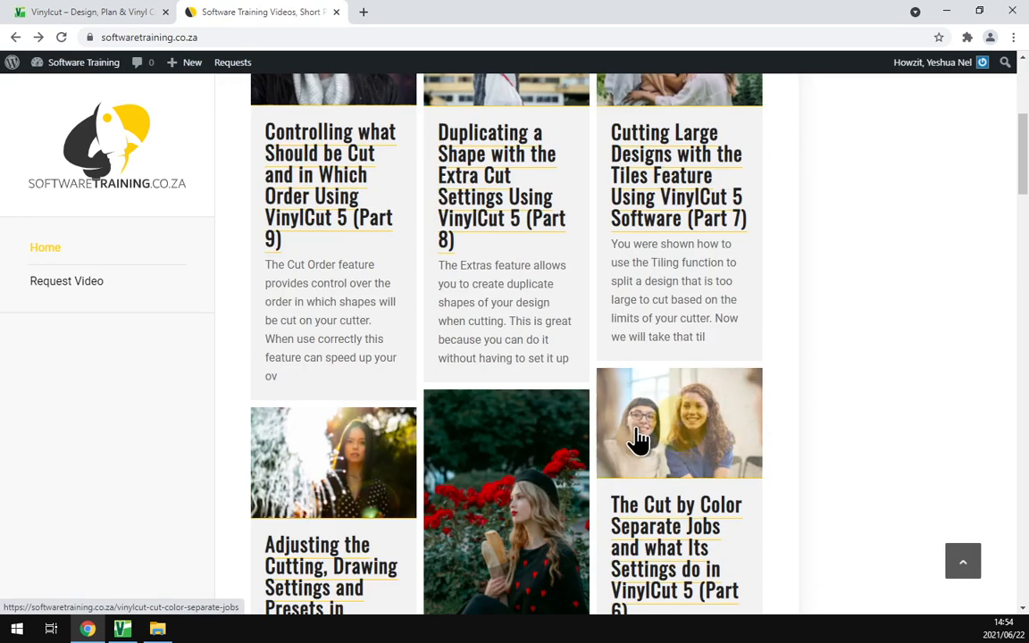
scroll(637, 441, "up", 5)
scroll(500, 432, "down", 1)
scroll(500, 427, "up", 1)
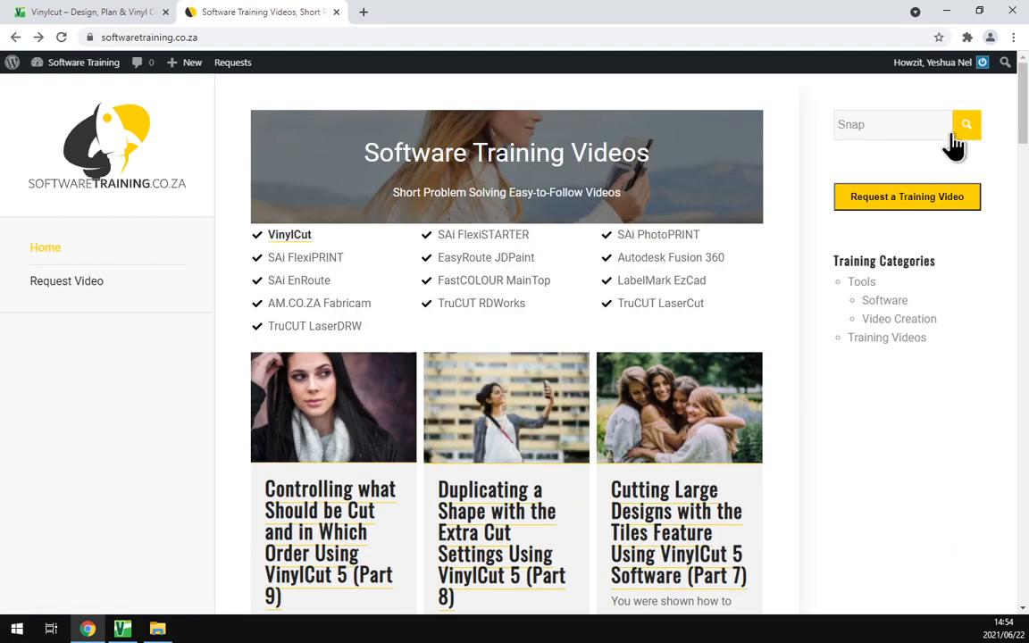
Clear the search term from the training site's search box
left_click_drag(880, 131, 846, 127)
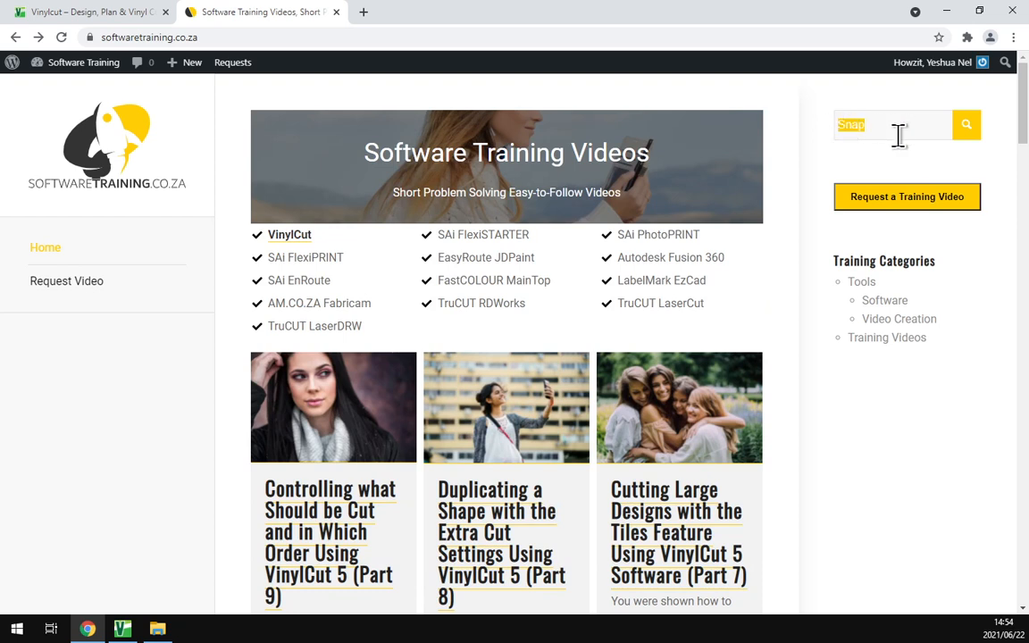
key("BackSpace")
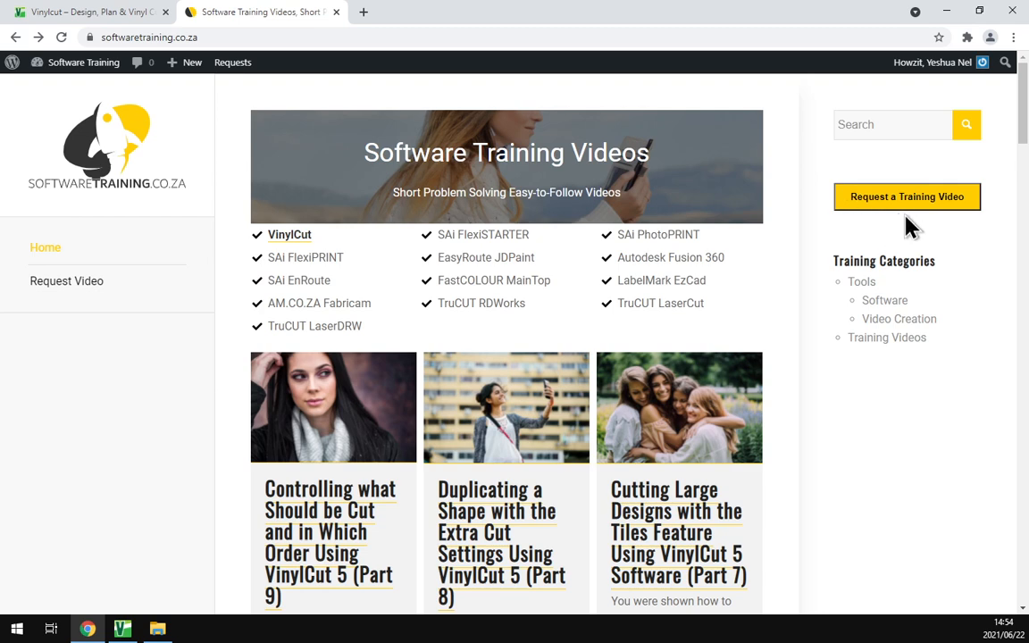
scroll(791, 344, "down", 1)
scroll(802, 342, "up", 1)
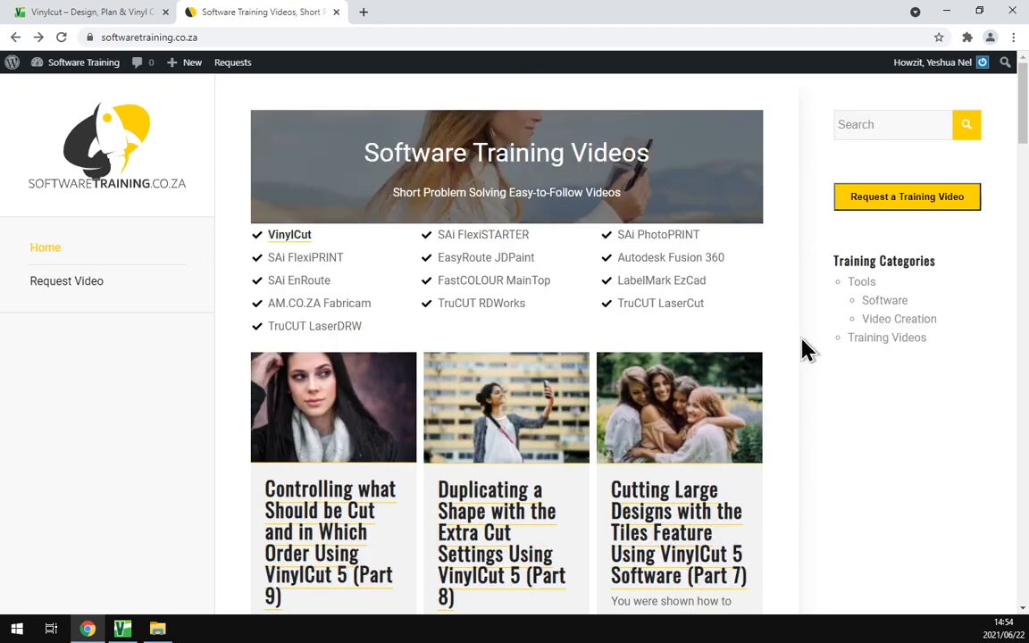